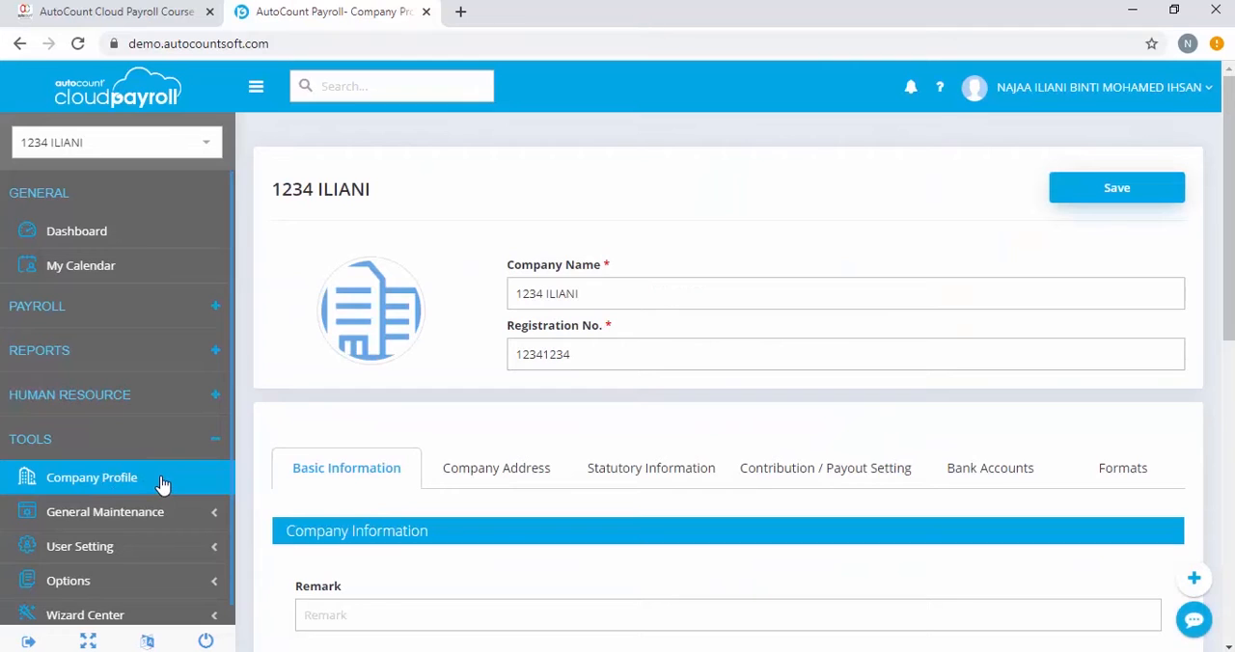
Review the company's bank account details and save the company profile.
left_click(984, 483)
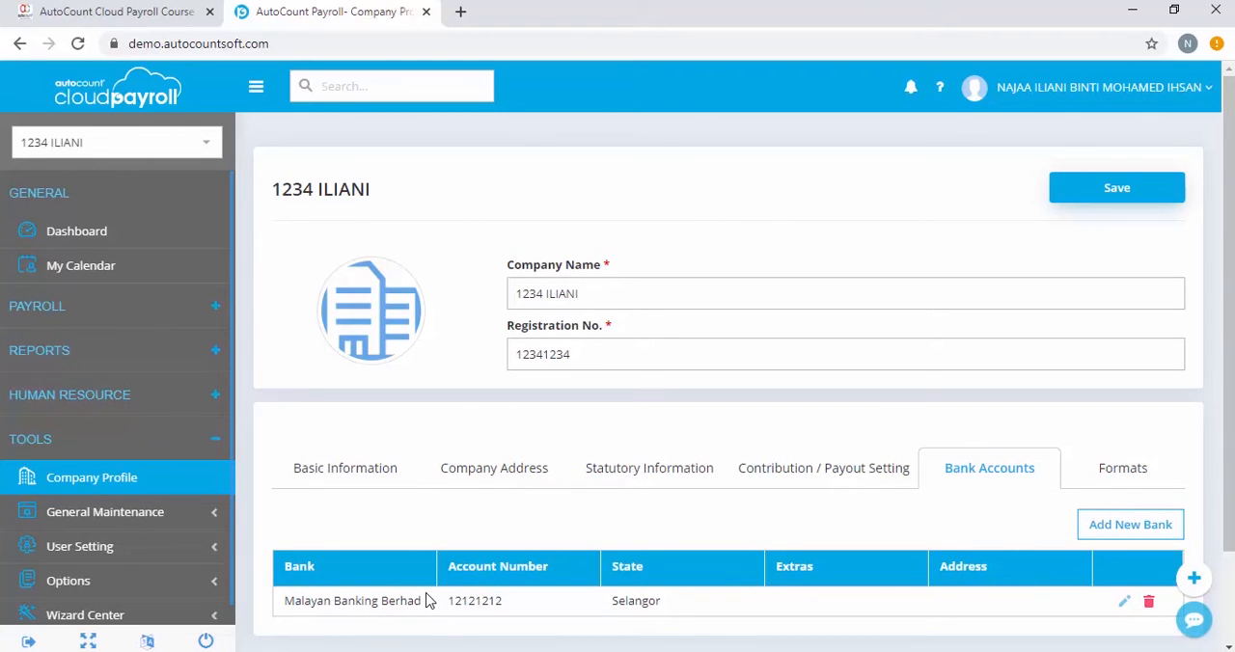
scroll(469, 615, "down", 1)
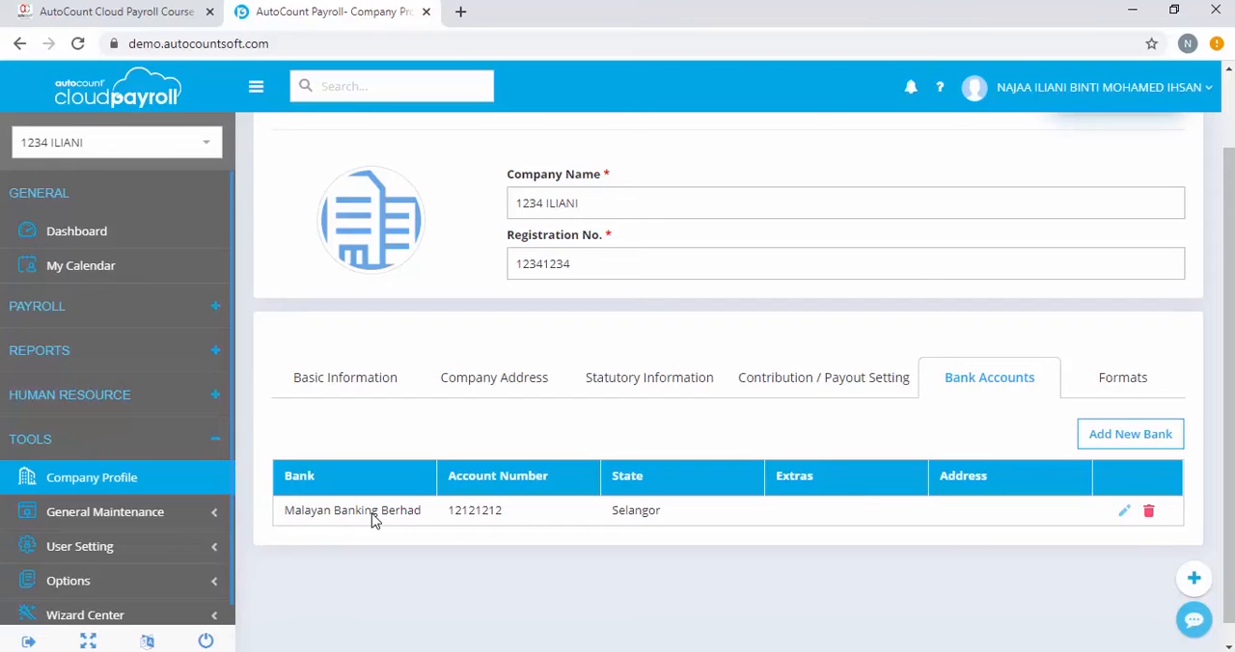
scroll(974, 463, "up", 1)
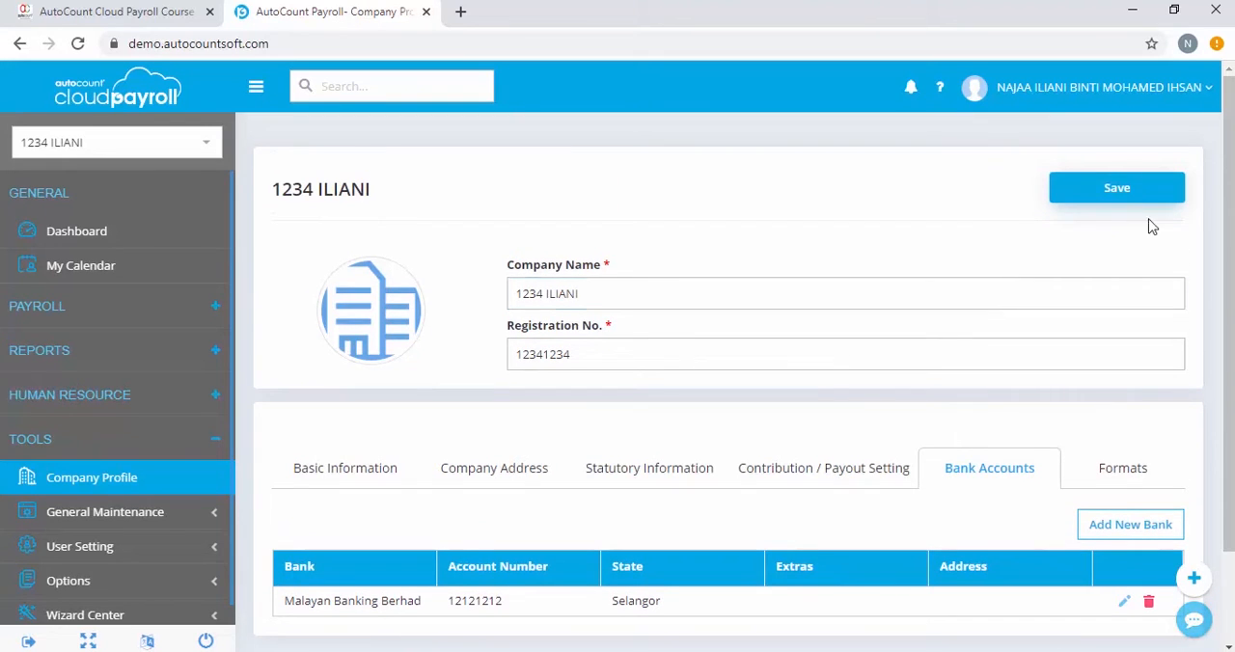
left_click(1070, 204)
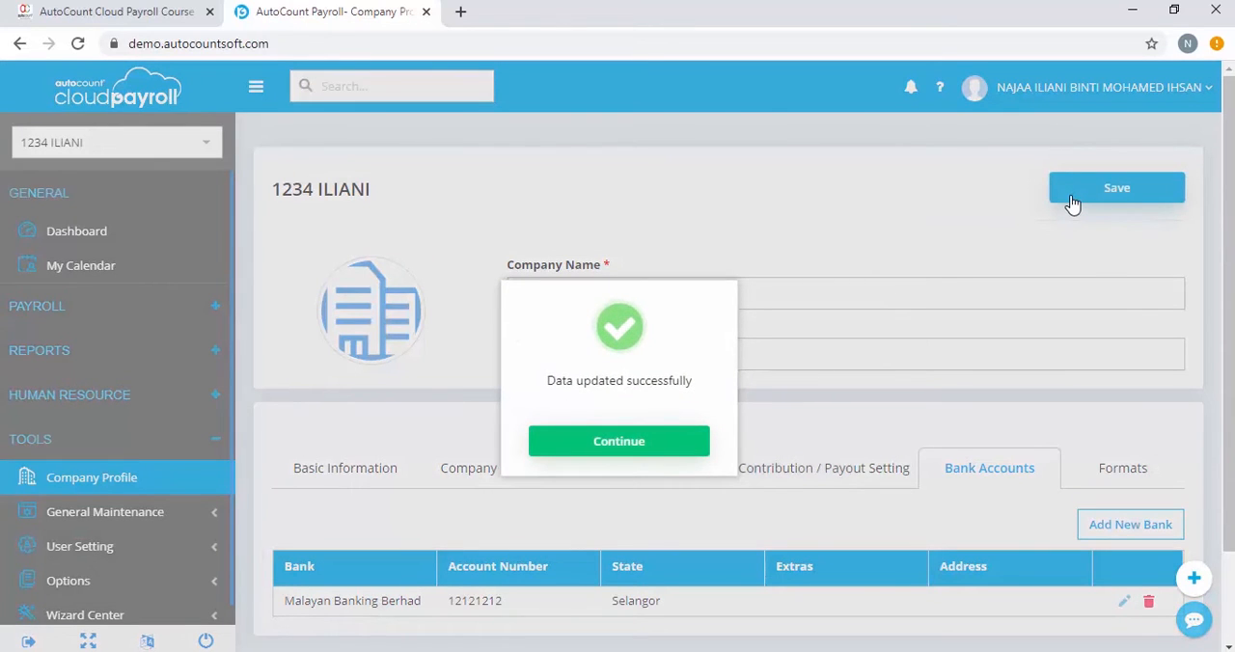
left_click(640, 440)
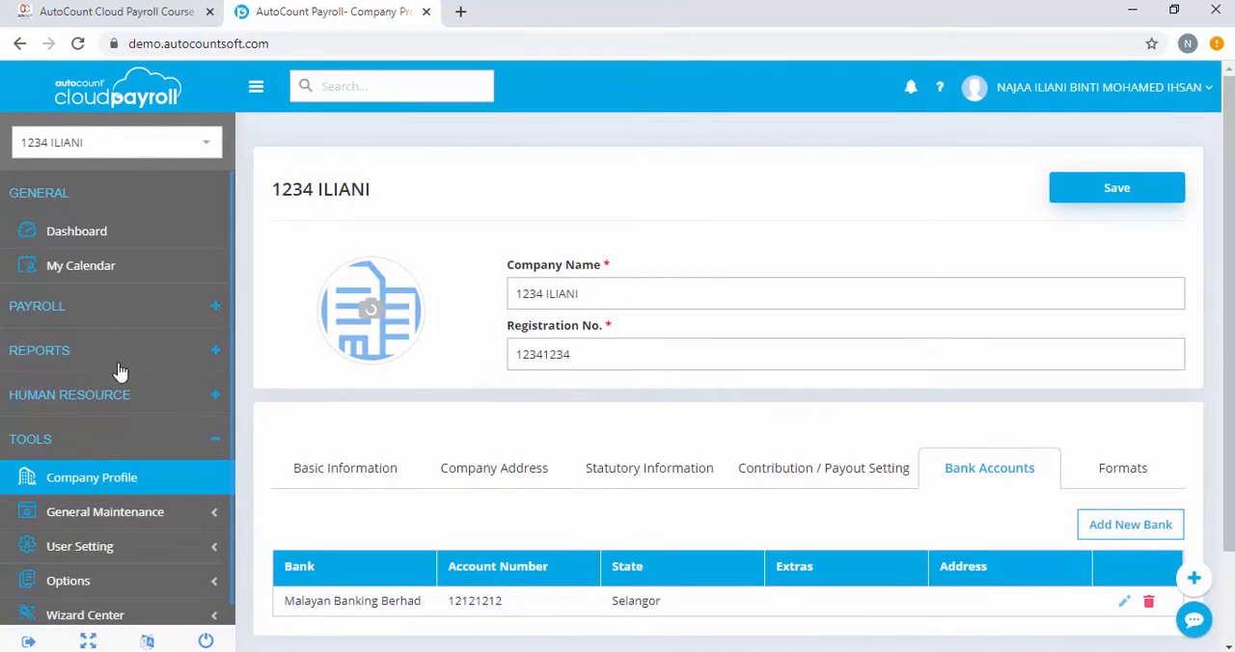
Open Electronic Payment under Payroll Management and pick April 2020 as the payment month.
left_click(116, 315)
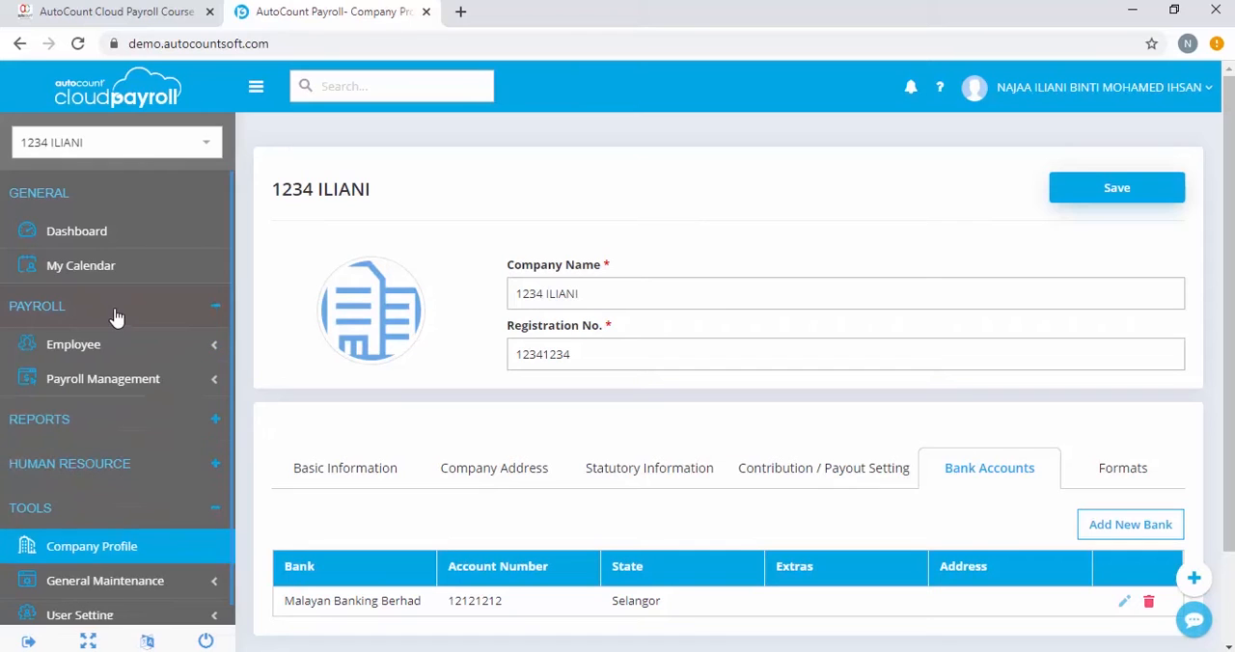
left_click(121, 382)
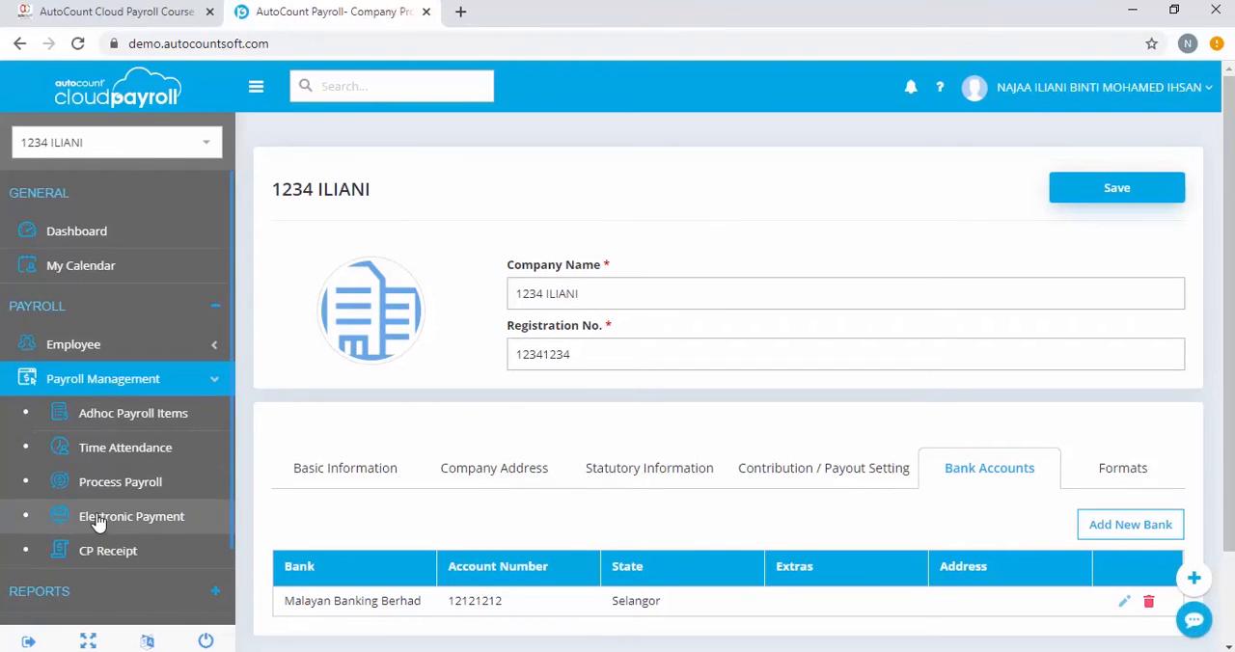
left_click(112, 531)
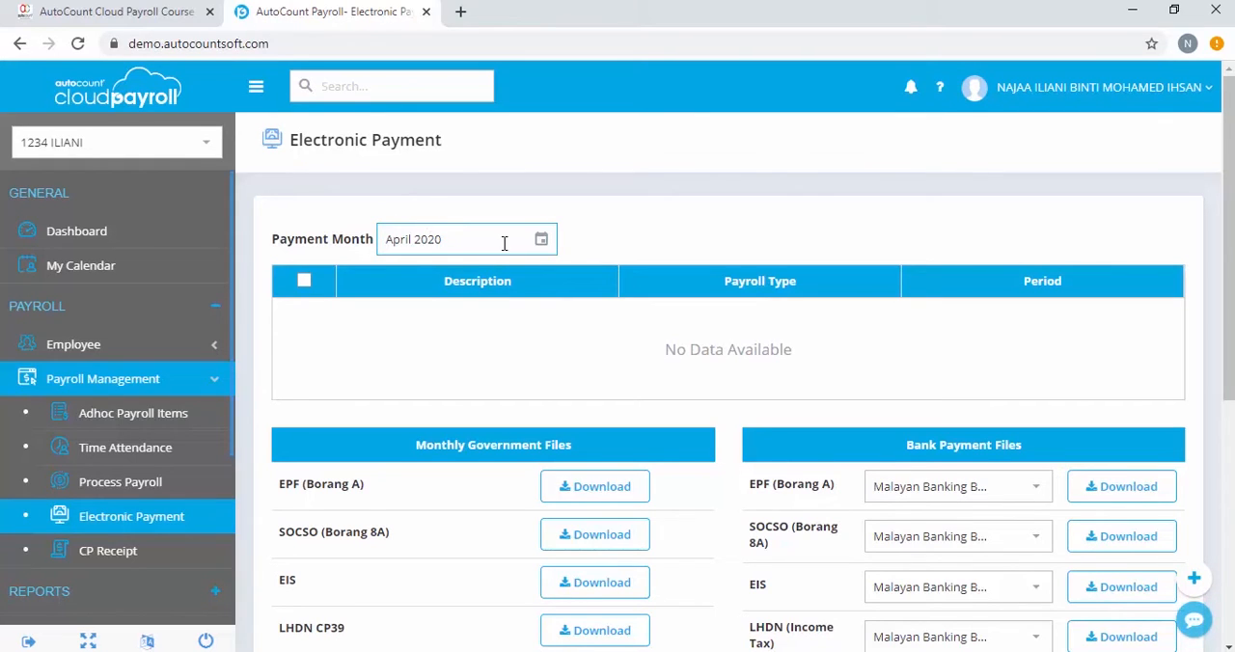
left_click(538, 243)
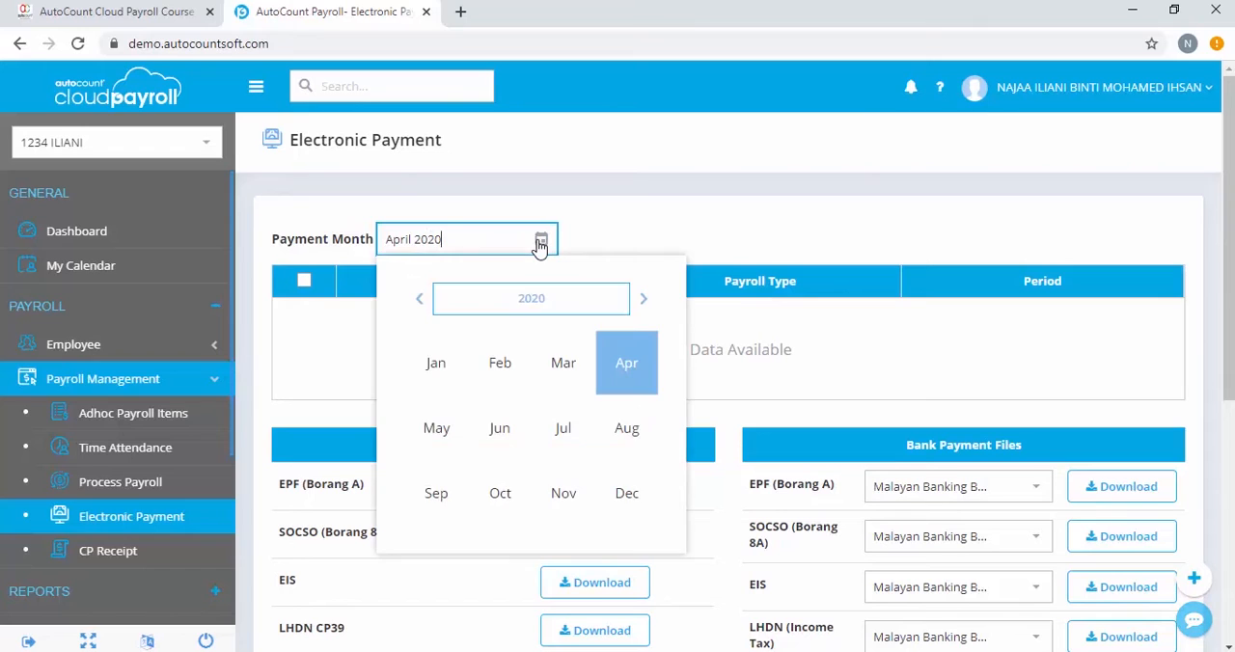
left_click(639, 374)
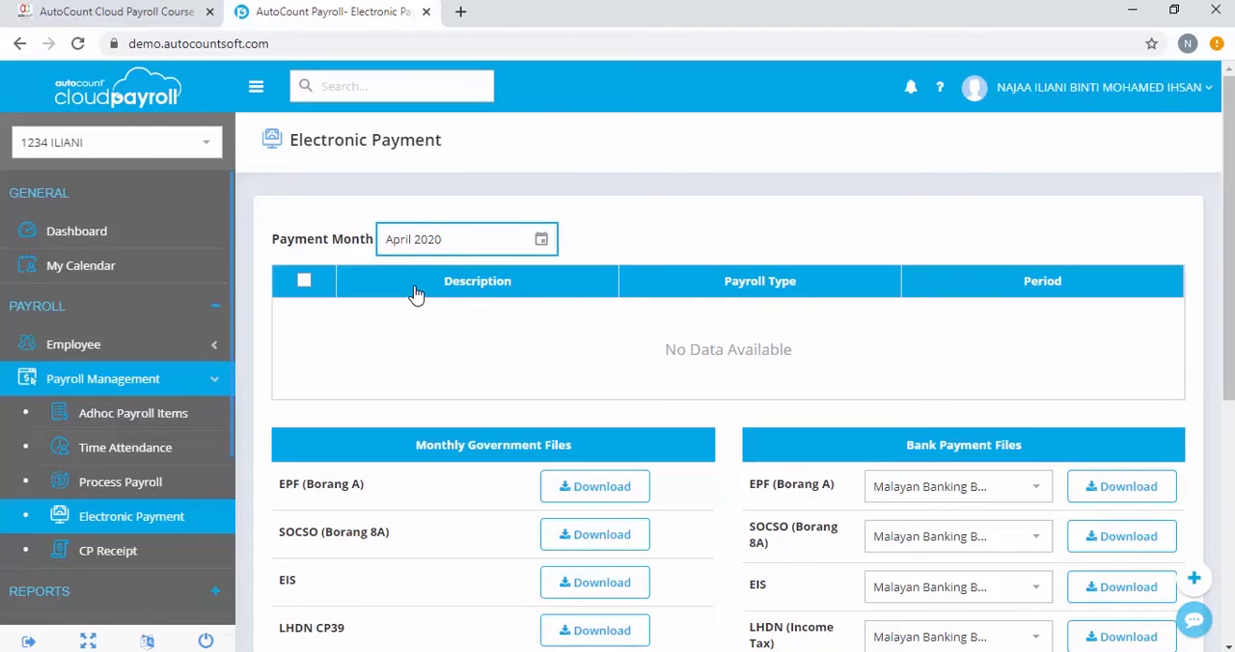
Commit all employees in the April 2020 Month End / Second Half payroll process.
left_click(135, 484)
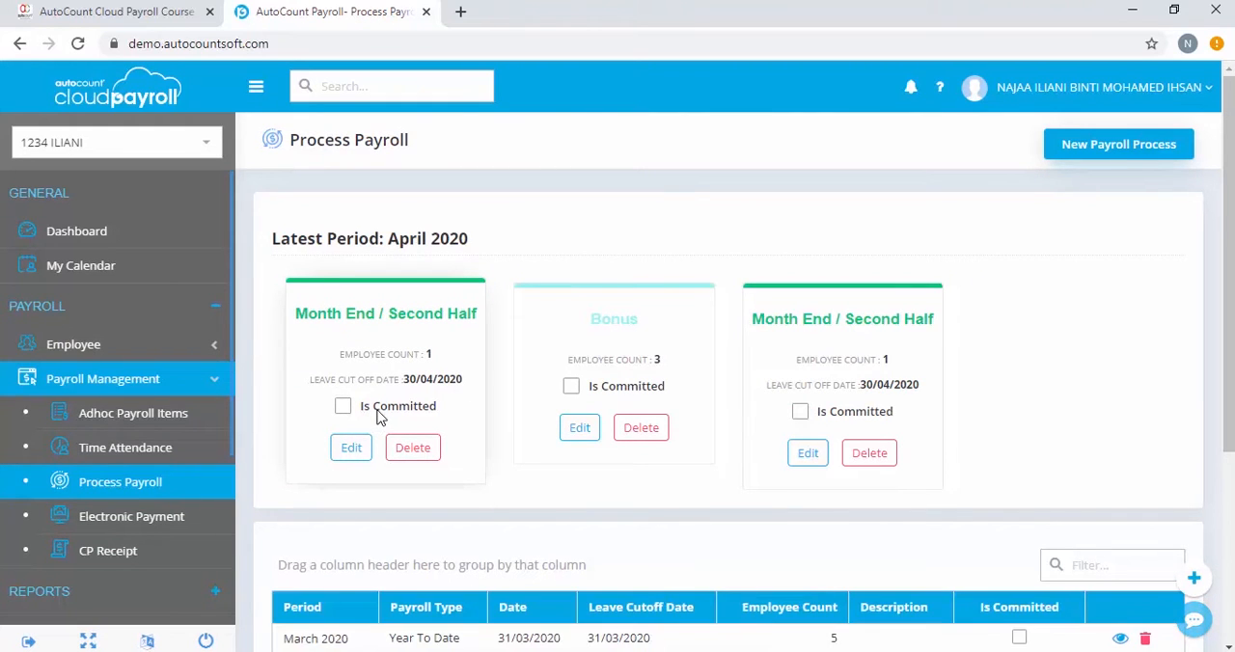
left_click(803, 450)
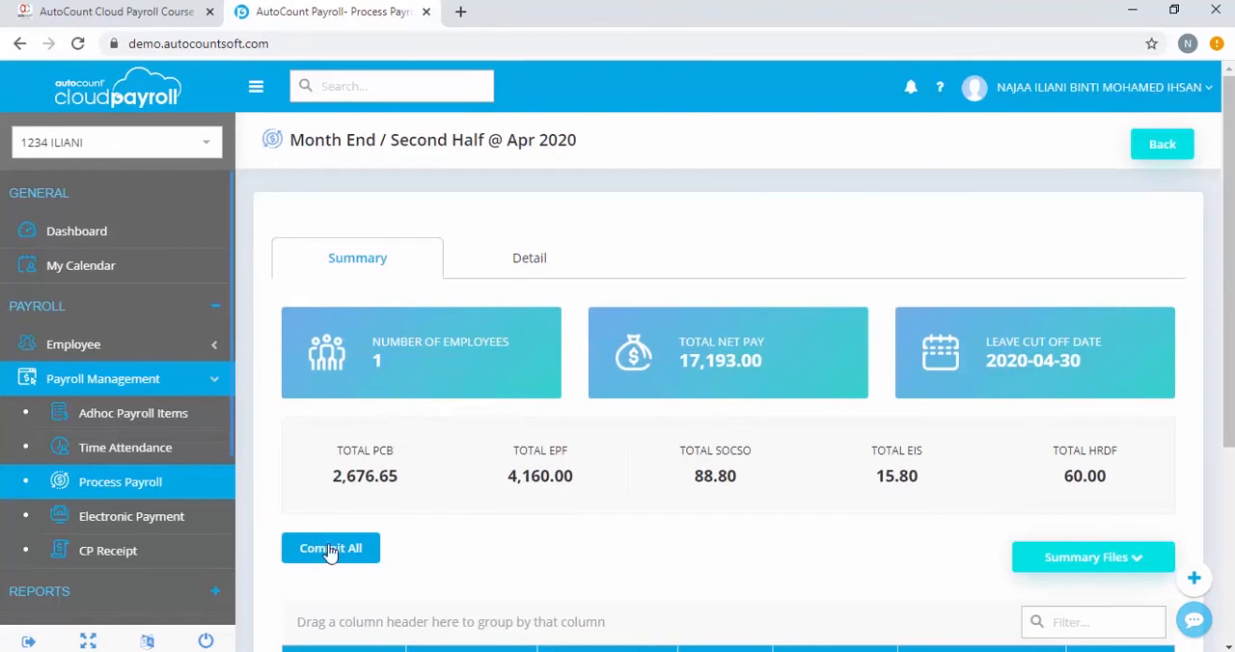
left_click(337, 559)
left_click(565, 440)
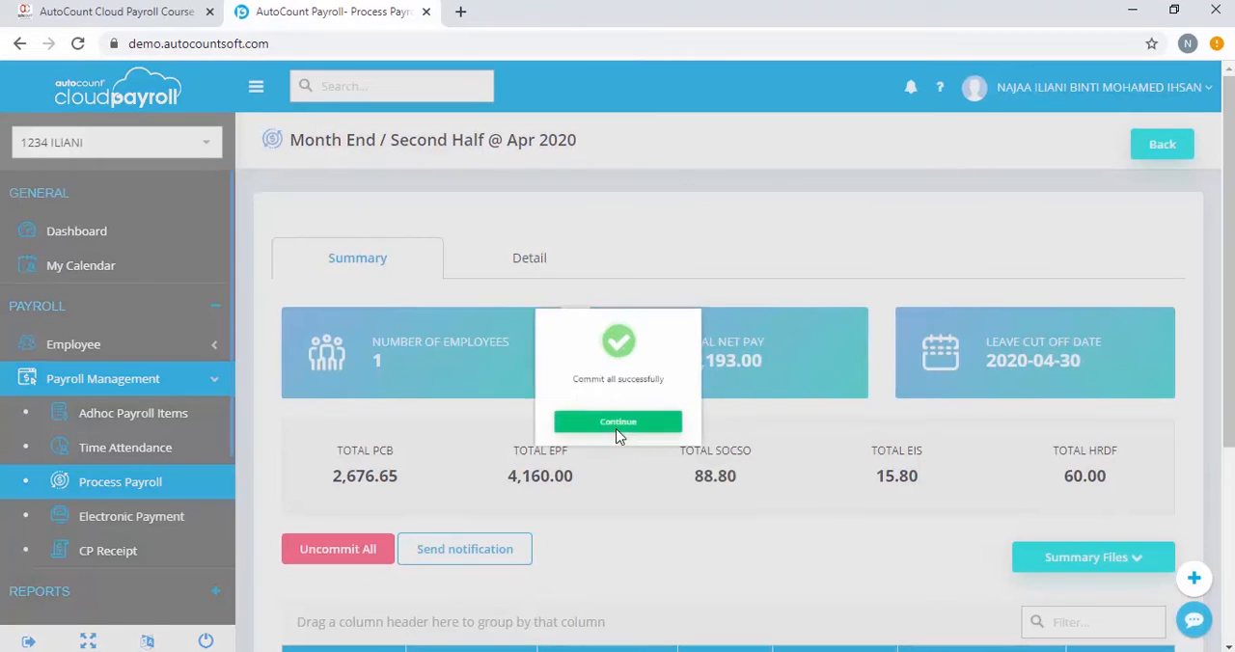
left_click(623, 442)
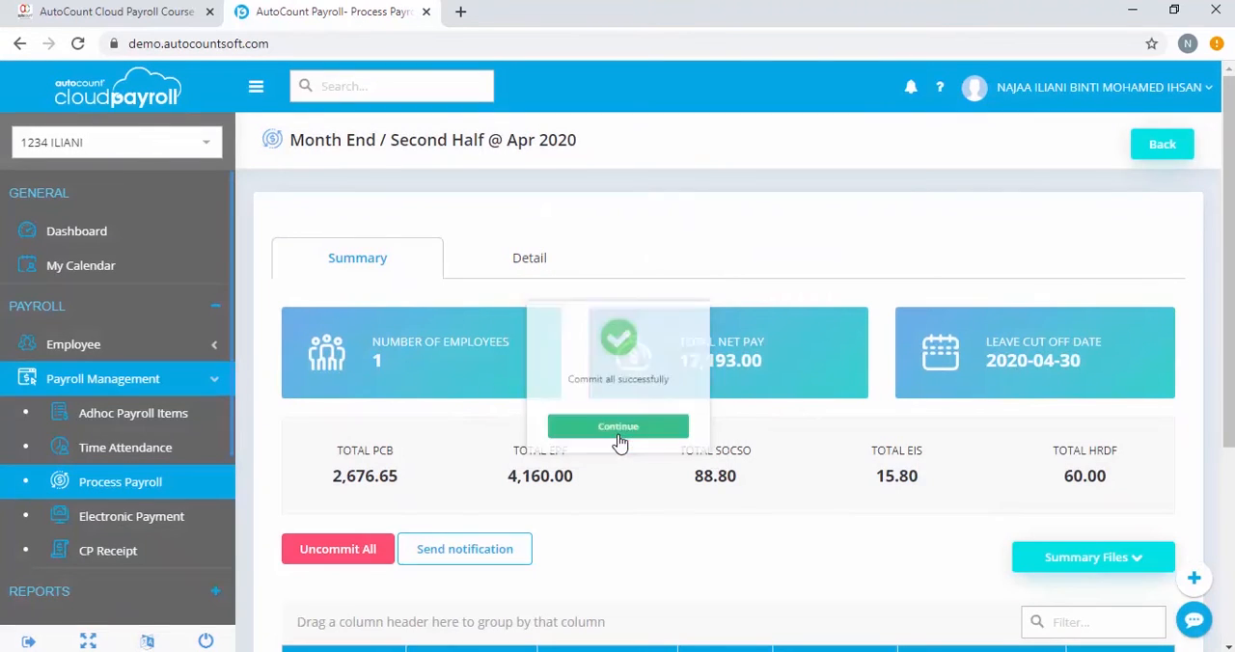
Return to Electronic Payment and download the EPF (Borang A) monthly government file.
left_click(132, 518)
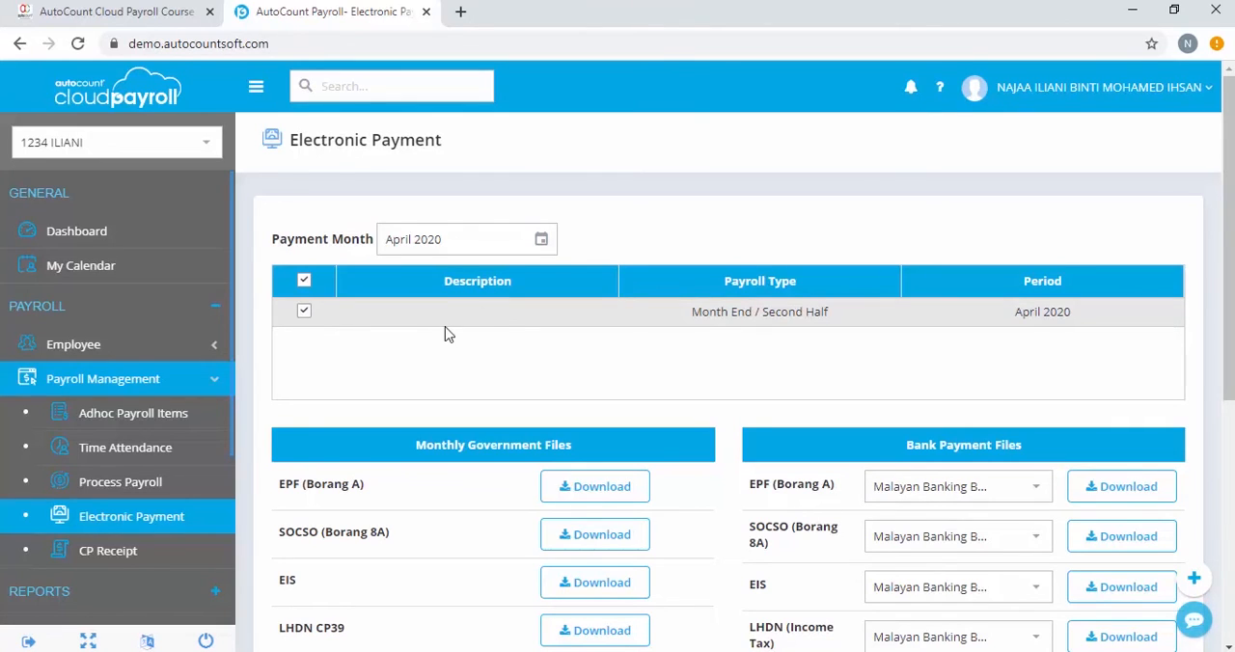
scroll(446, 333, "down", 1)
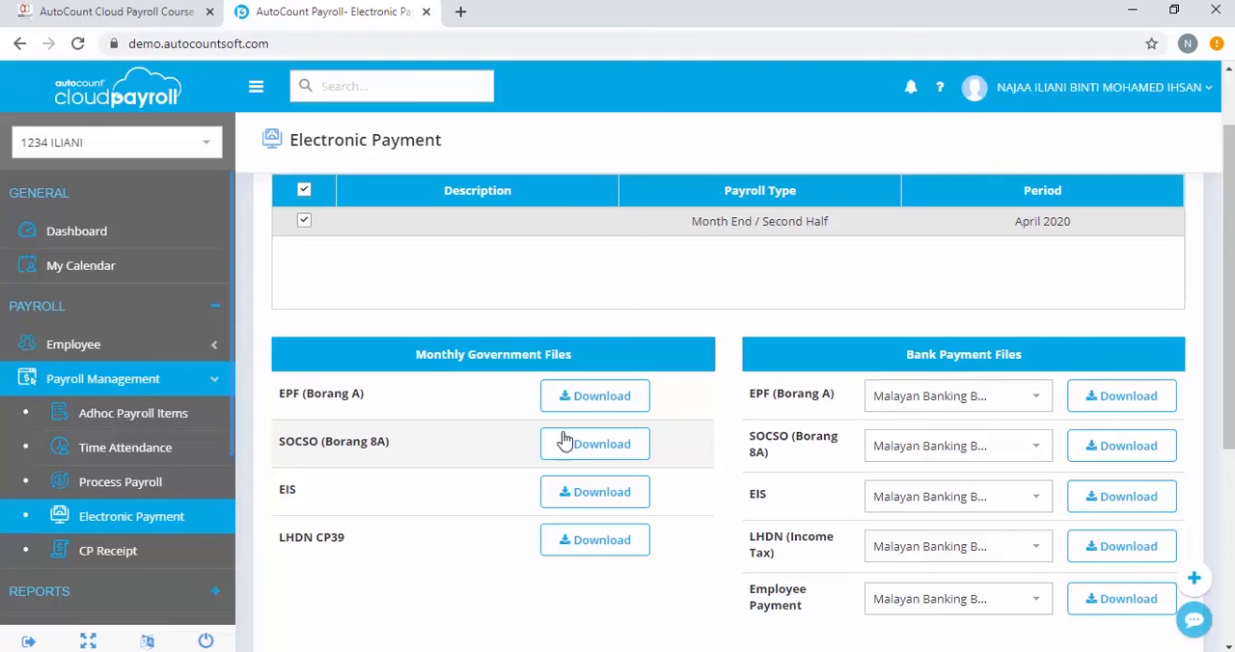
left_click(576, 405)
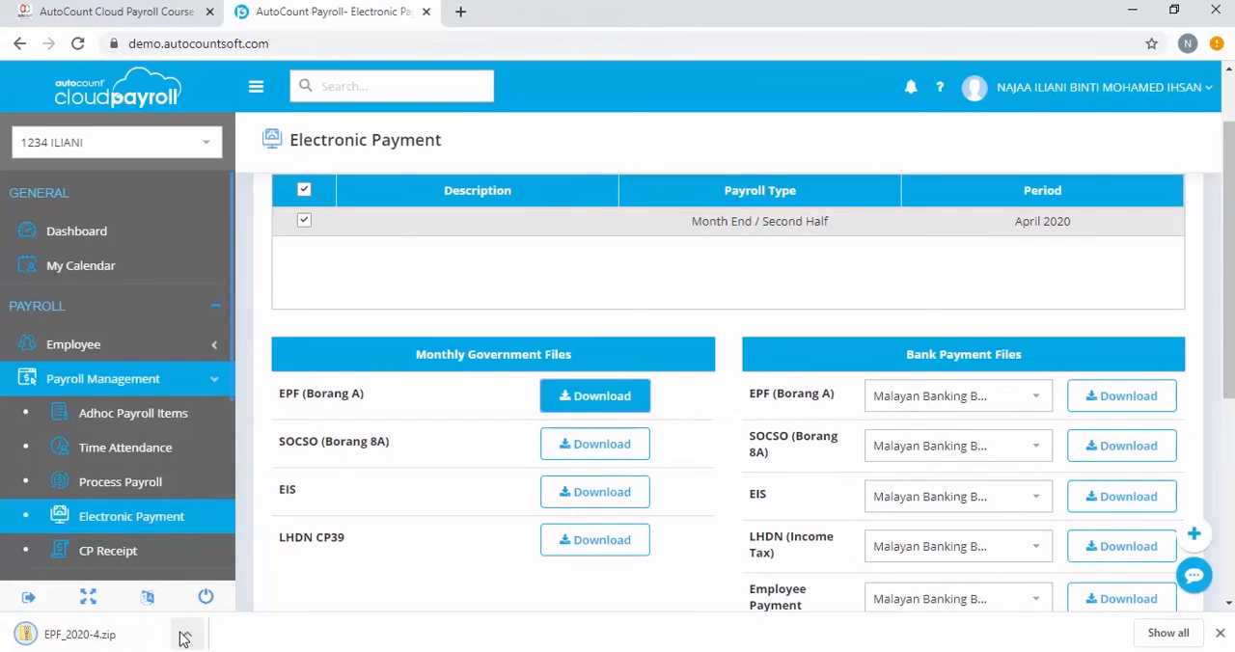
Open the downloaded EPF zip and inspect its text file, closing the windows afterward.
left_click(183, 634)
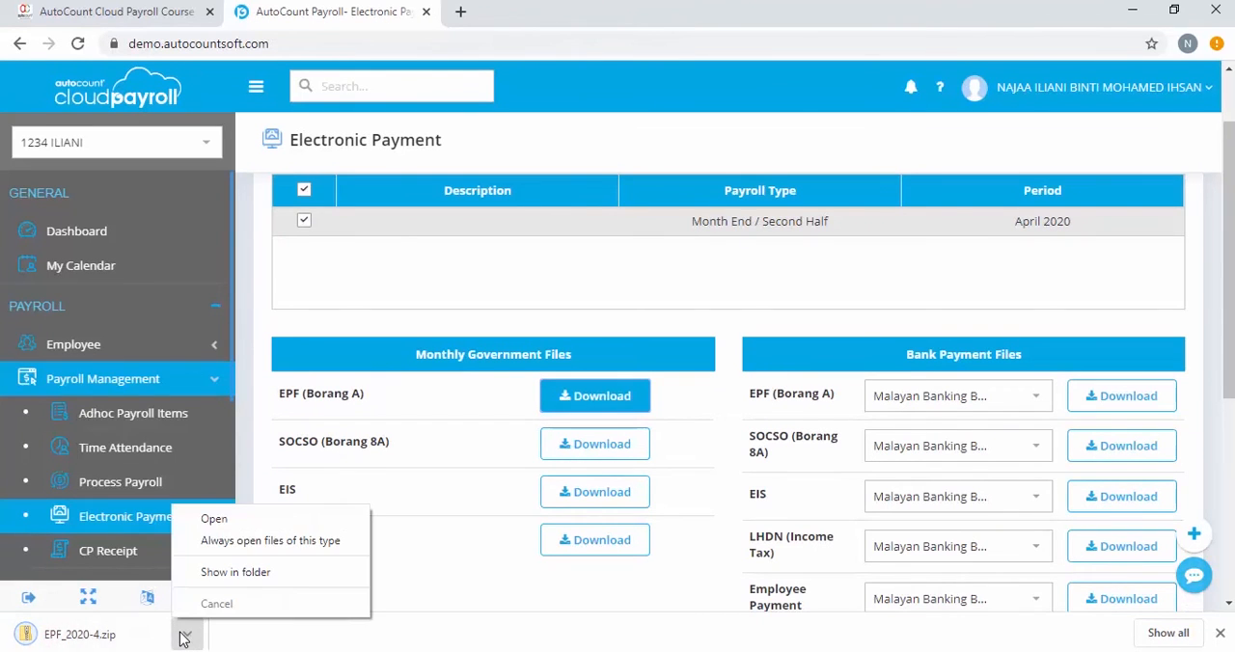
left_click(218, 518)
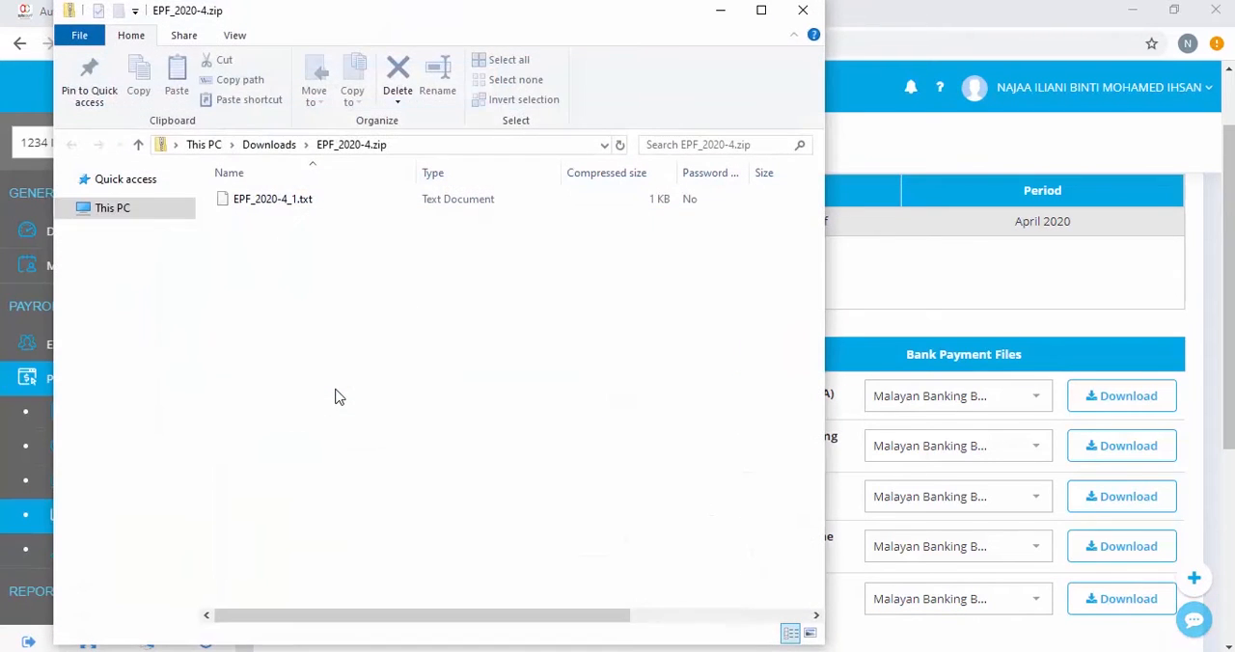
left_click(294, 205)
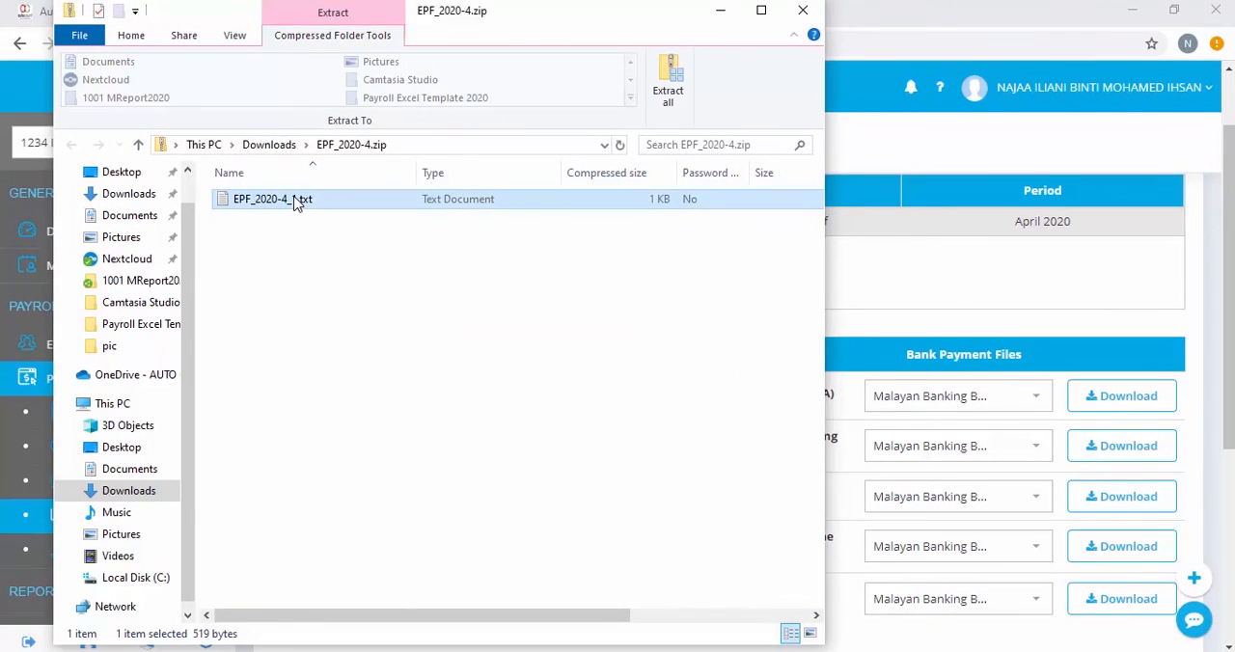
double_click(294, 205)
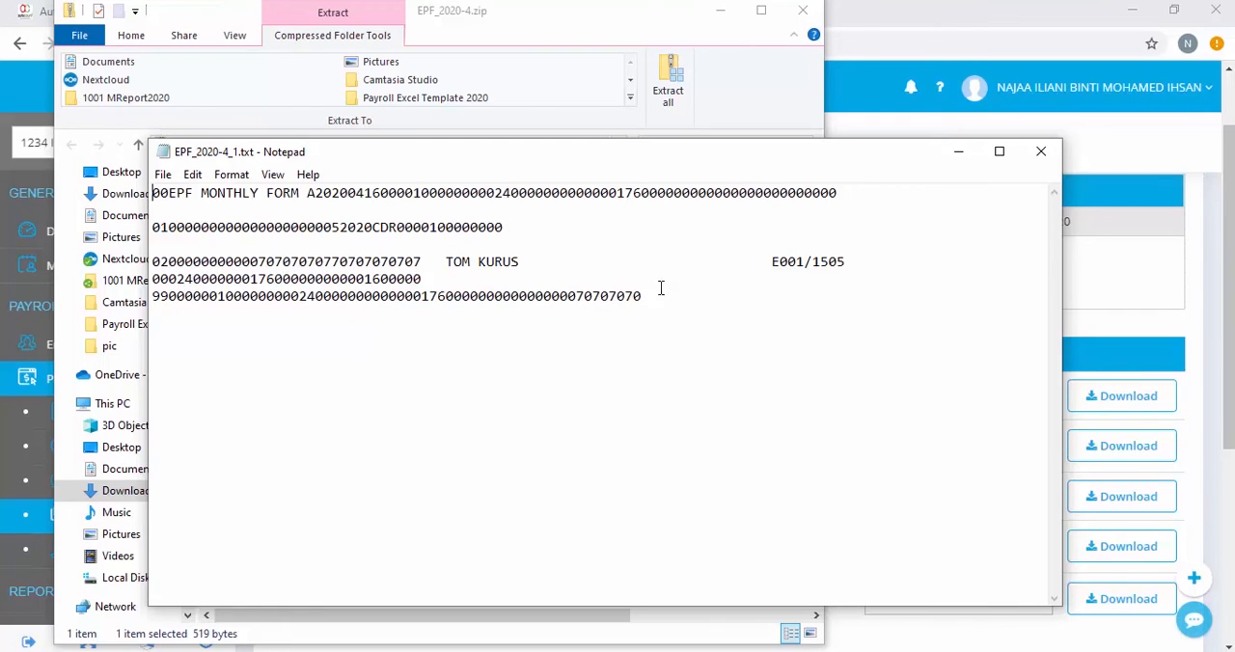
left_click(1039, 155)
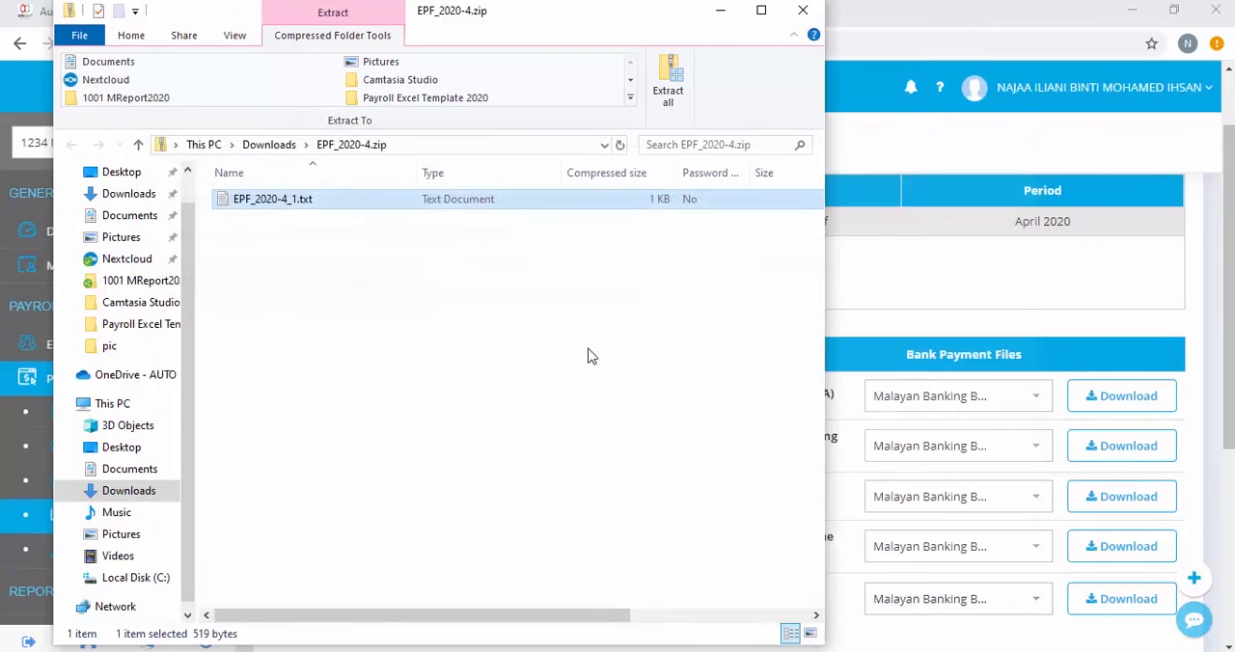
left_click(815, 20)
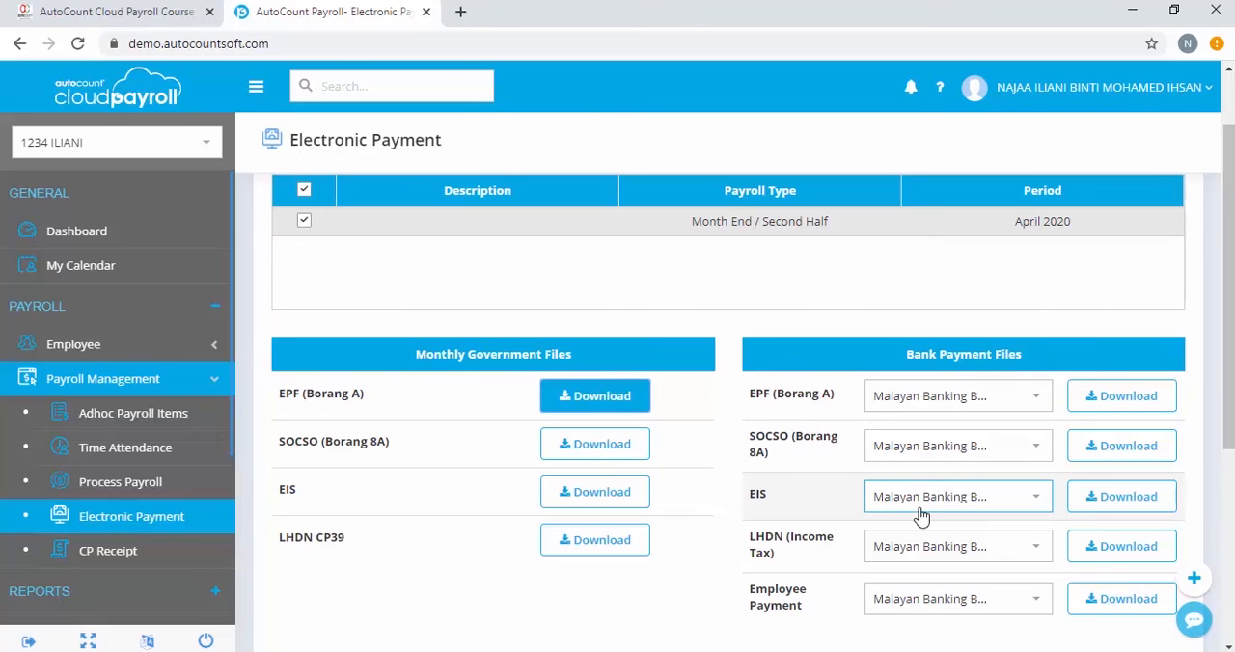
Download the EIS bank payment file for Malayan Banking Berhad and open its text file to inspect it.
left_click(1117, 507)
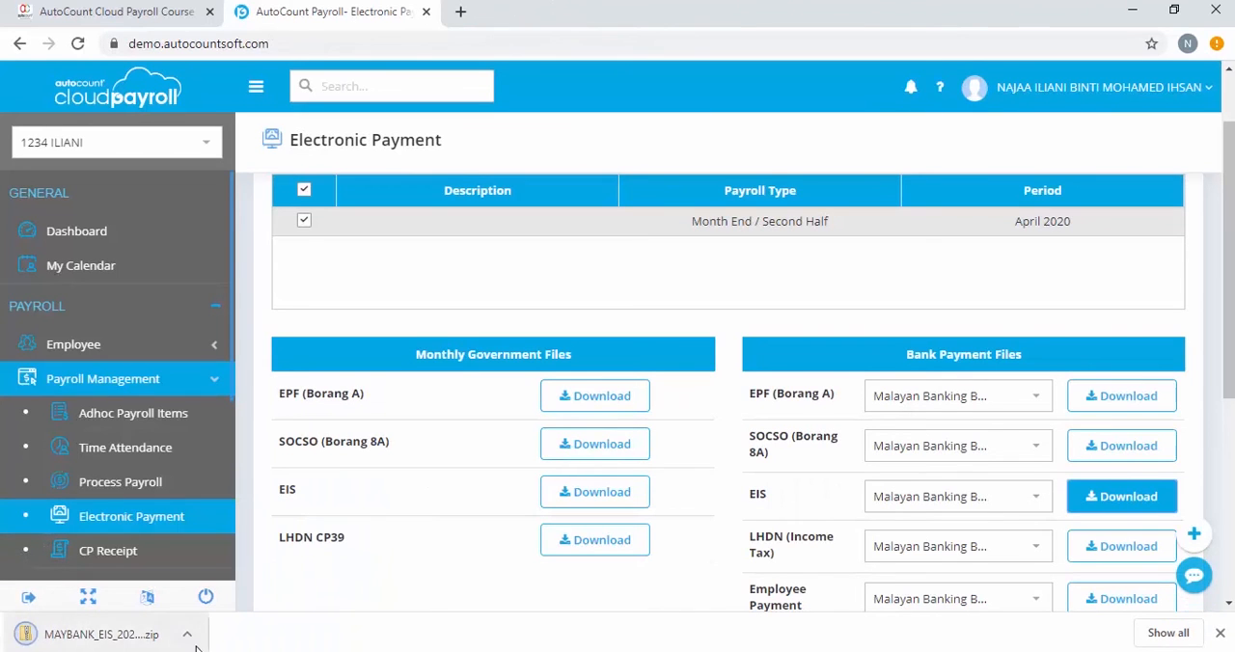
left_click(191, 637)
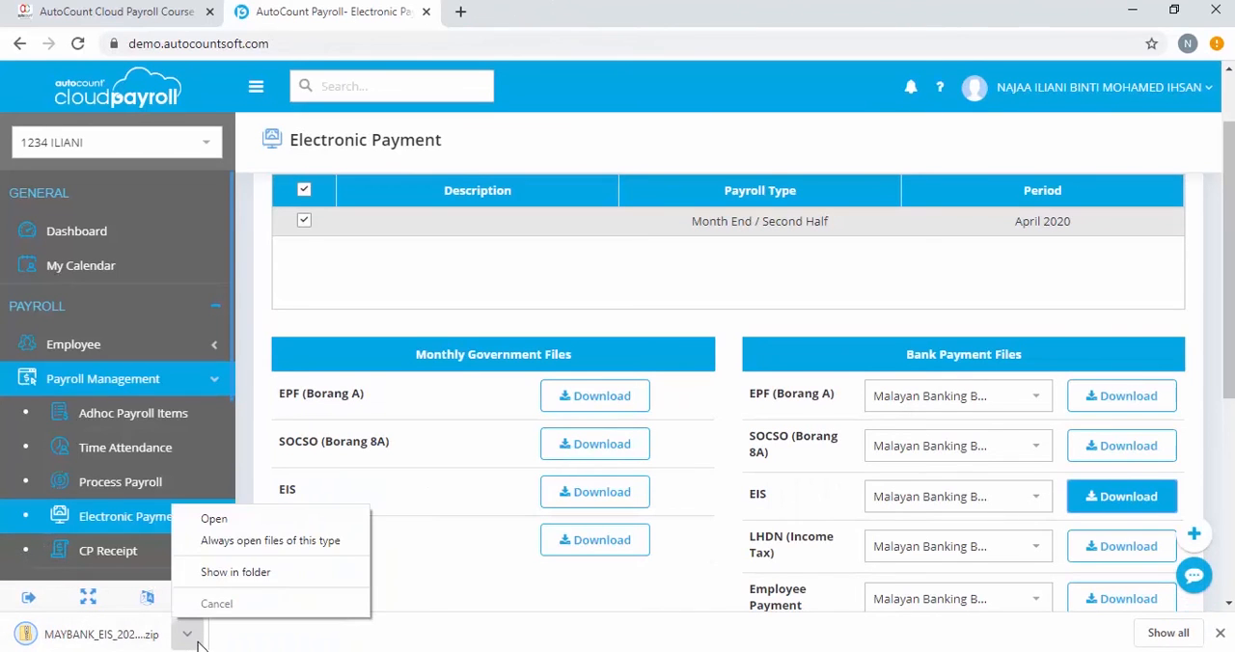
left_click(226, 524)
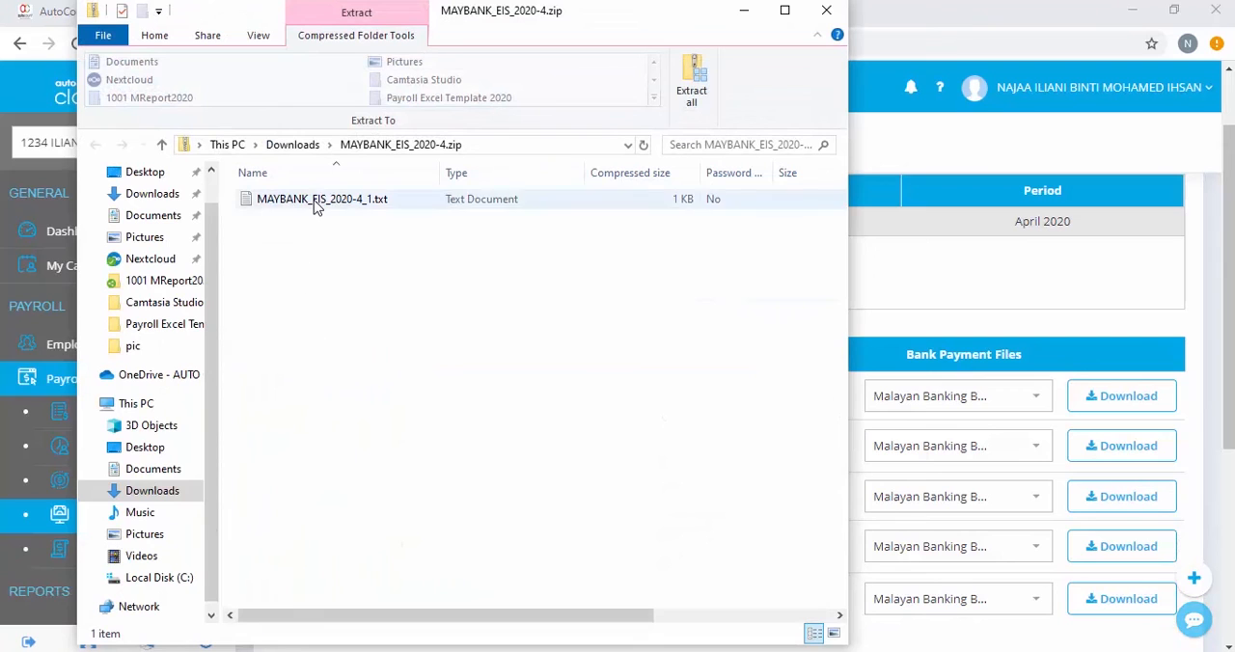
double_click(313, 199)
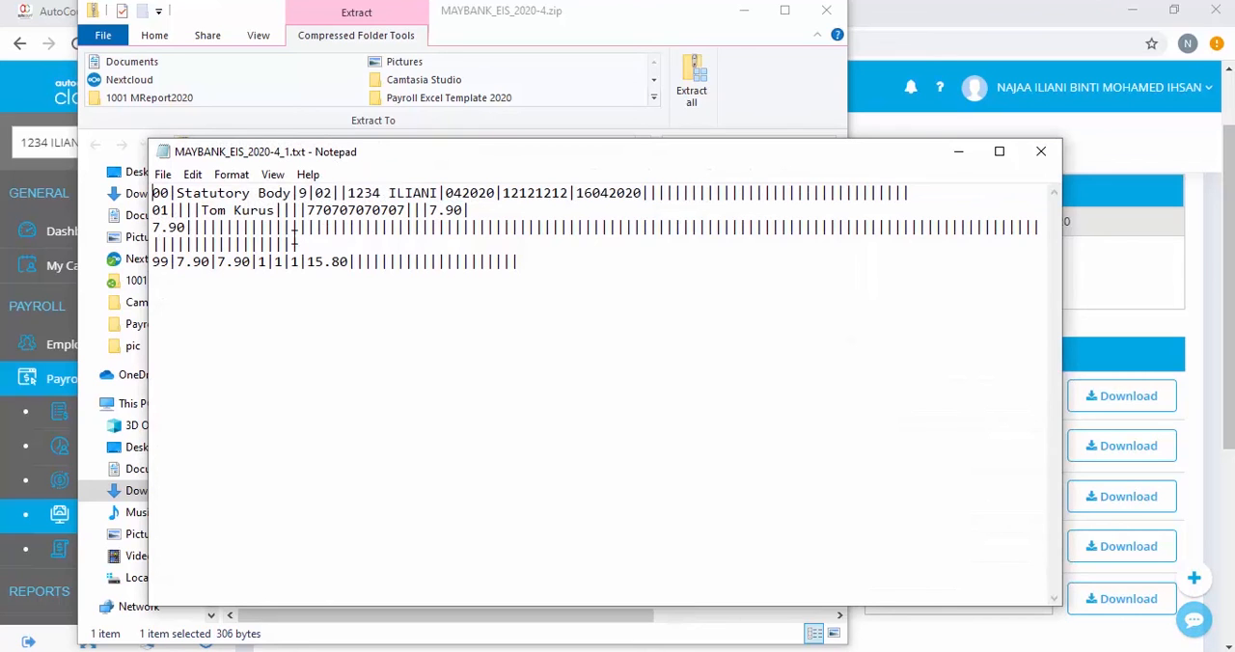
left_click(1056, 162)
left_click(825, 11)
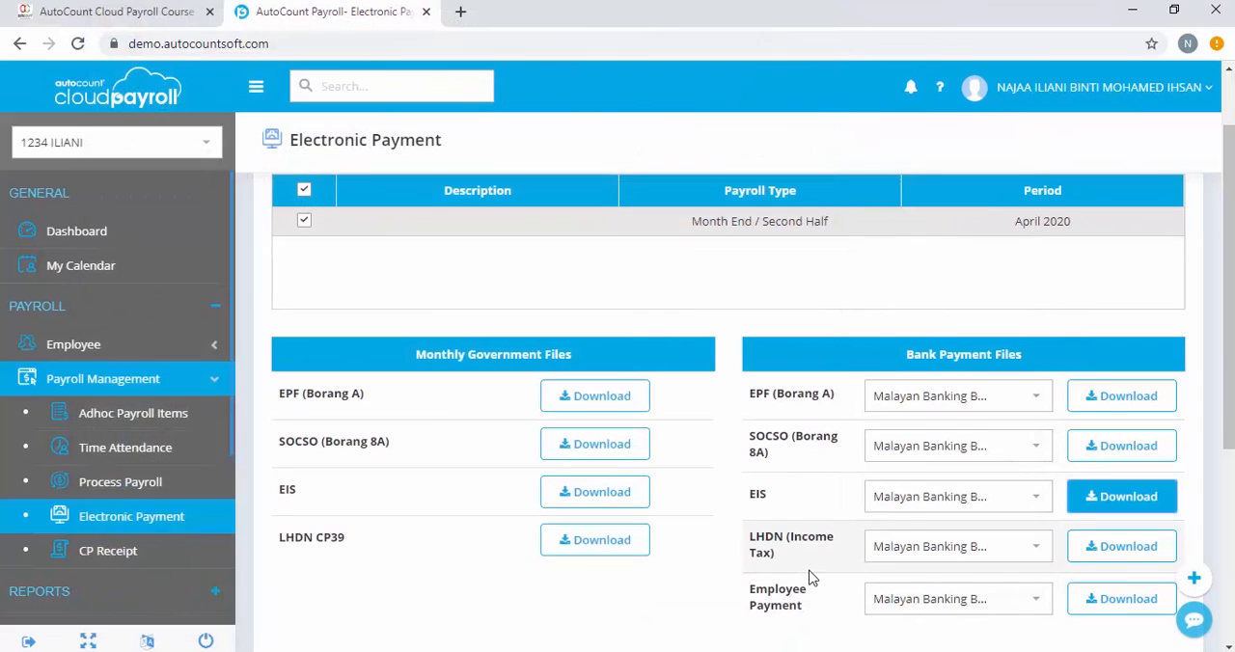